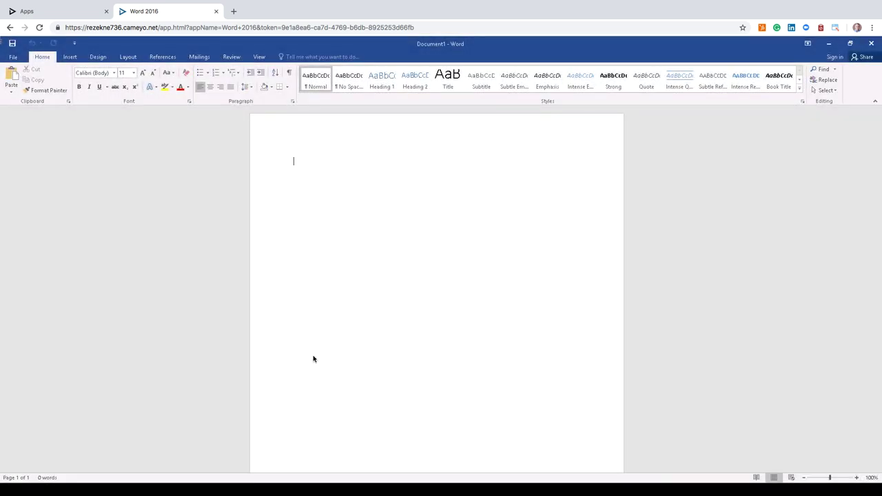
Start a new Word document from the Student report with cover photo template.
left_click(13, 57)
left_click(20, 98)
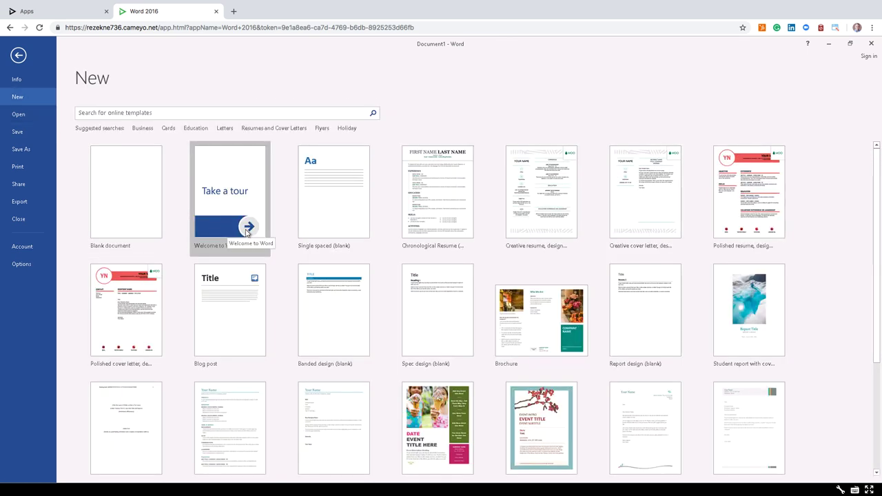
left_click(745, 297)
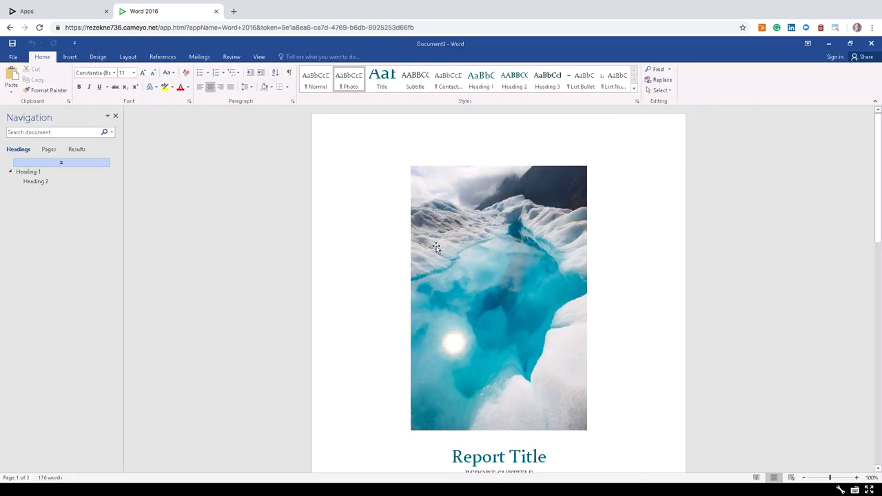
Title the report 'Cameyo Report' with subtitle 'RUN APPLICATIONS FROM A WEB BROWSER'.
scroll(441, 253, "down", 1)
scroll(441, 253, "down", 1)
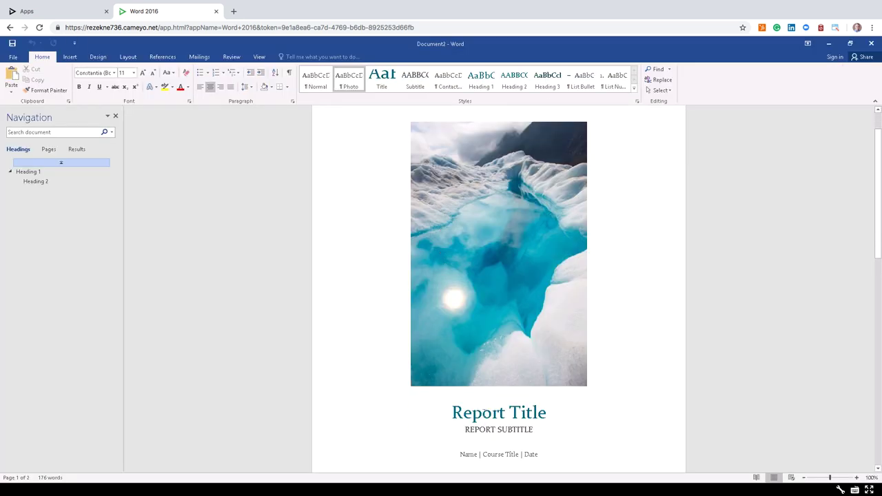
left_click(474, 417)
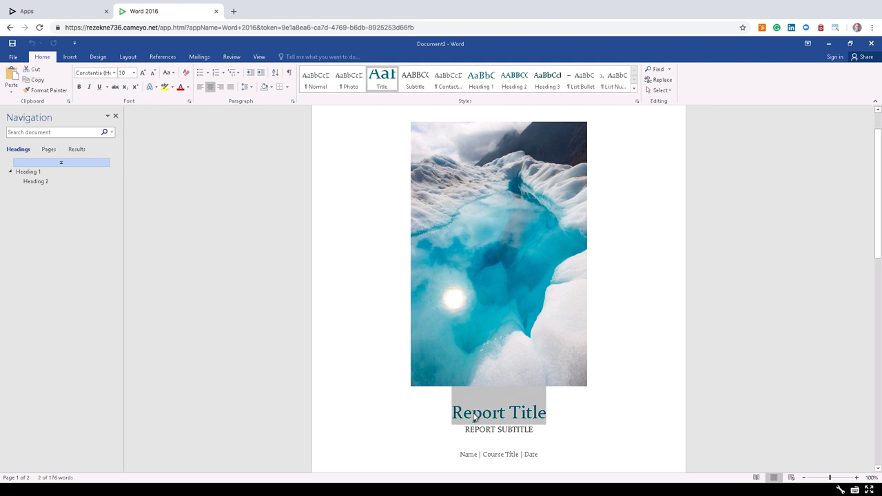
type("Cameyo Report")
left_click(490, 427)
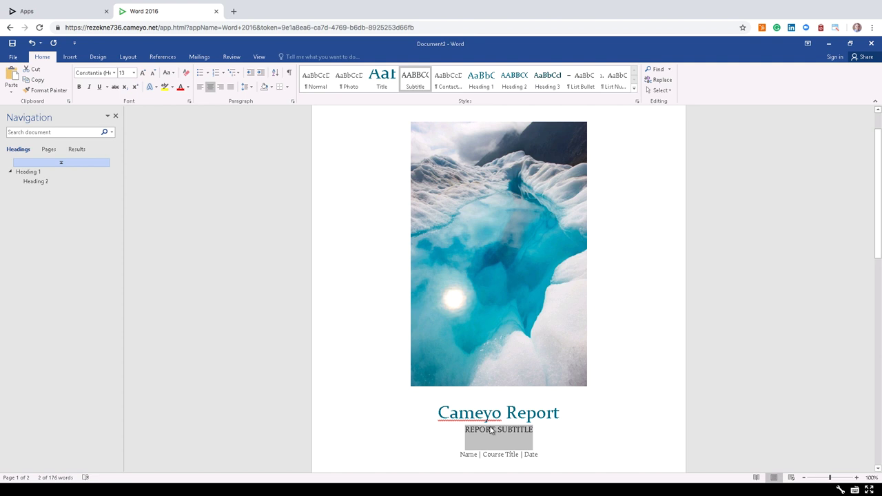
type("RUN APPLICATIONS FROM A WEB BRWO")
key("BackSpace")
key("BackSpace")
type("OWSER")
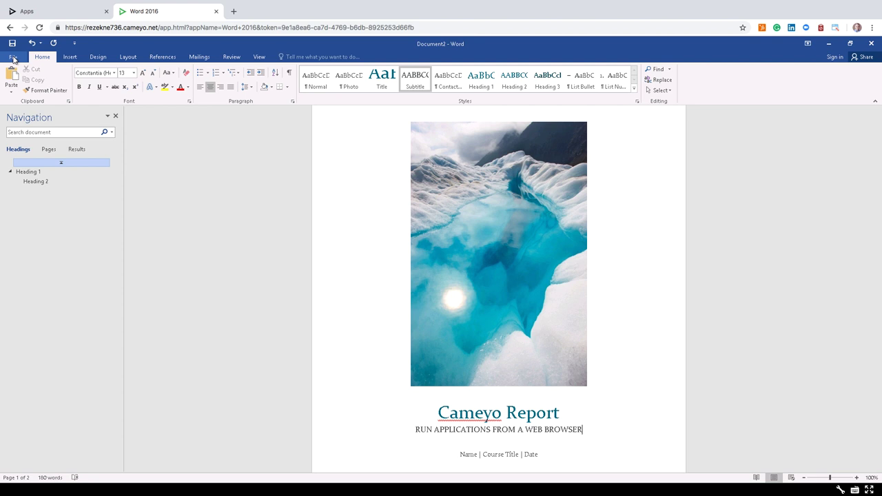
Save the report as 'Cameyo Report for later' in GDrive's Personal folder.
left_click(14, 58)
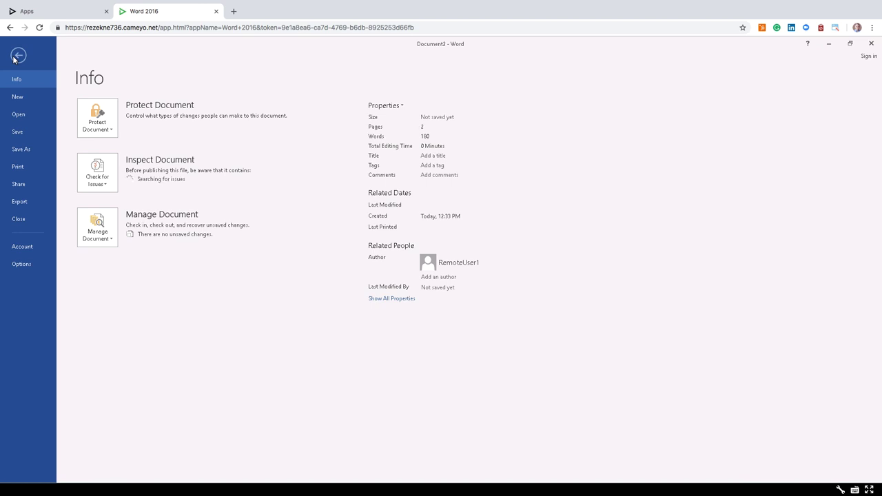
left_click(25, 149)
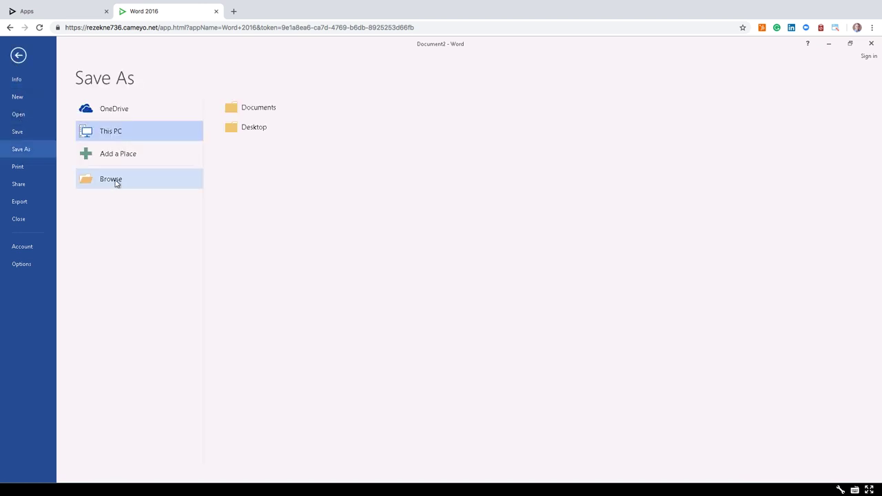
left_click(115, 181)
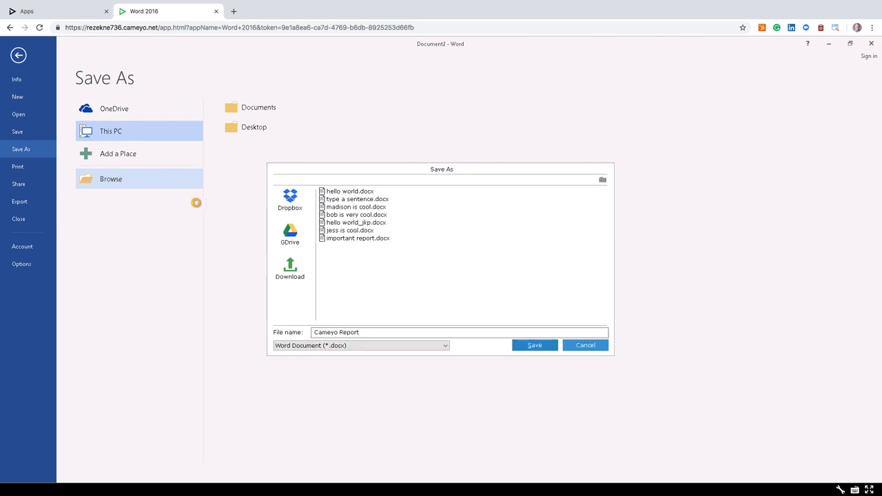
left_click(290, 233)
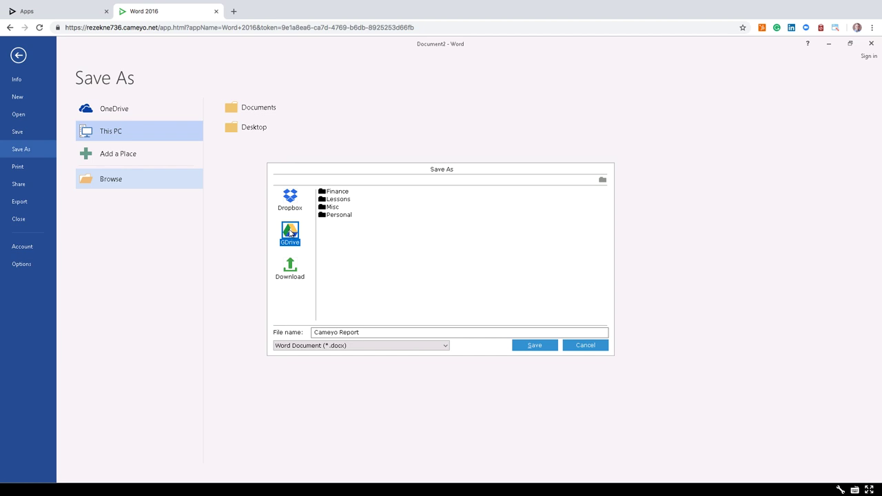
double_click(339, 215)
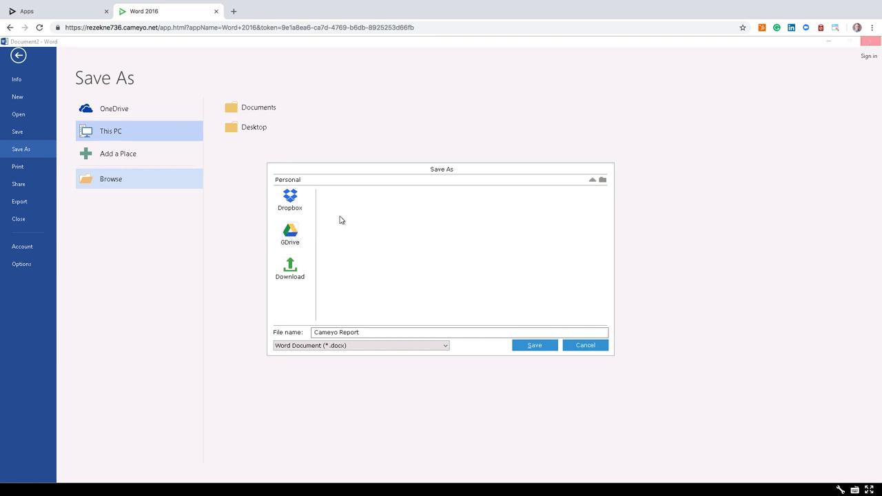
left_click(360, 333)
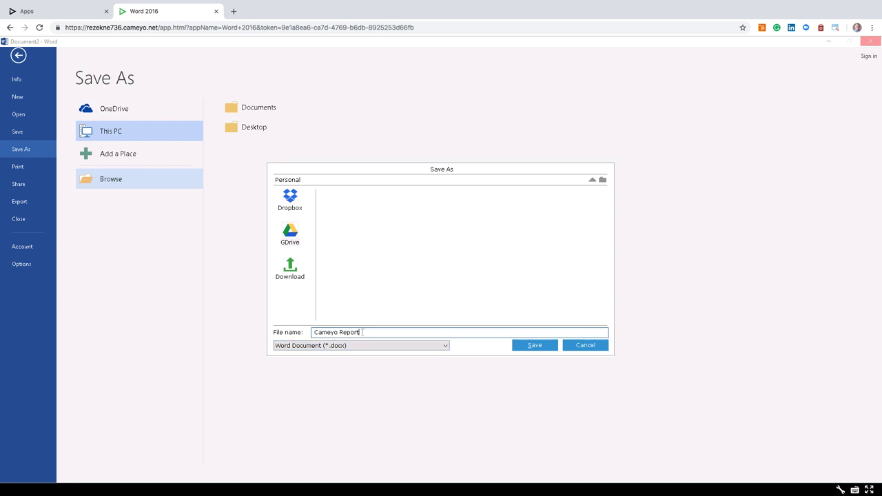
type("for later")
left_click(531, 347)
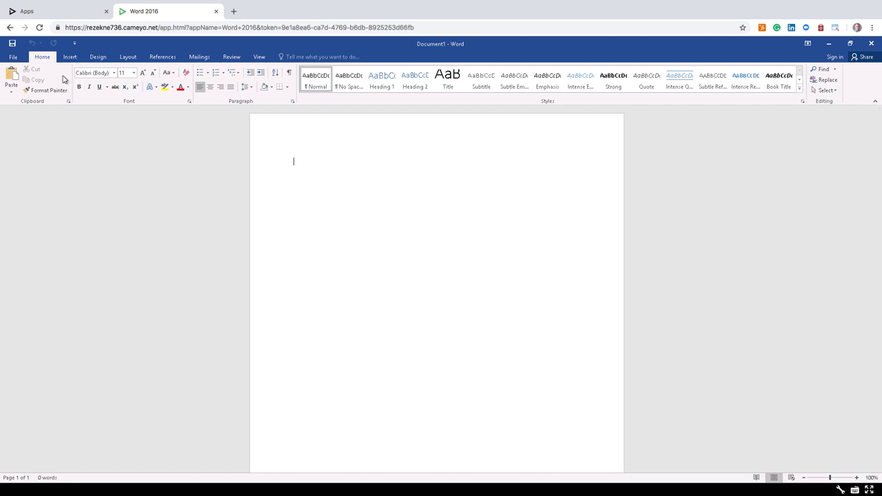
Open Icecreamflyer.docx from the GDrive Misc folder.
left_click(14, 58)
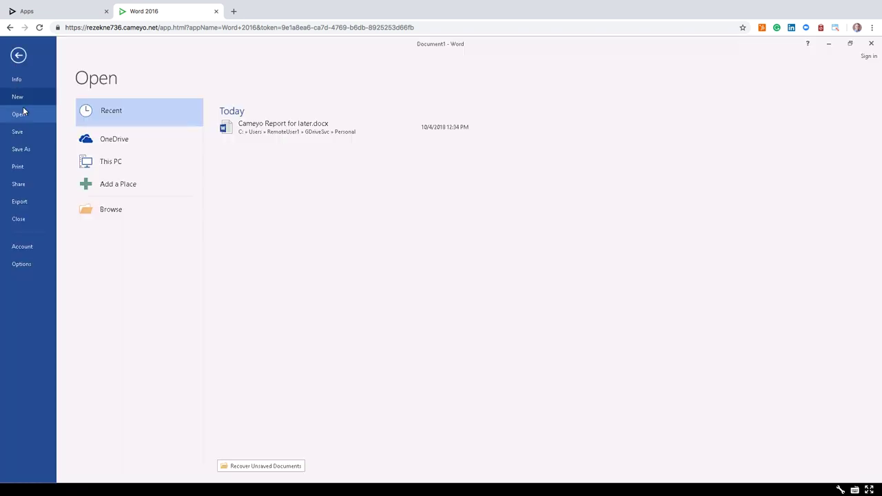
left_click(111, 209)
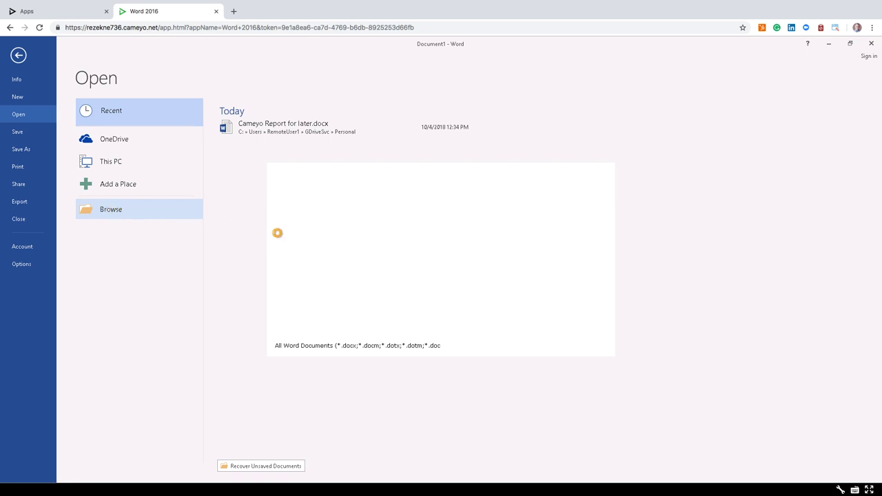
left_click(290, 231)
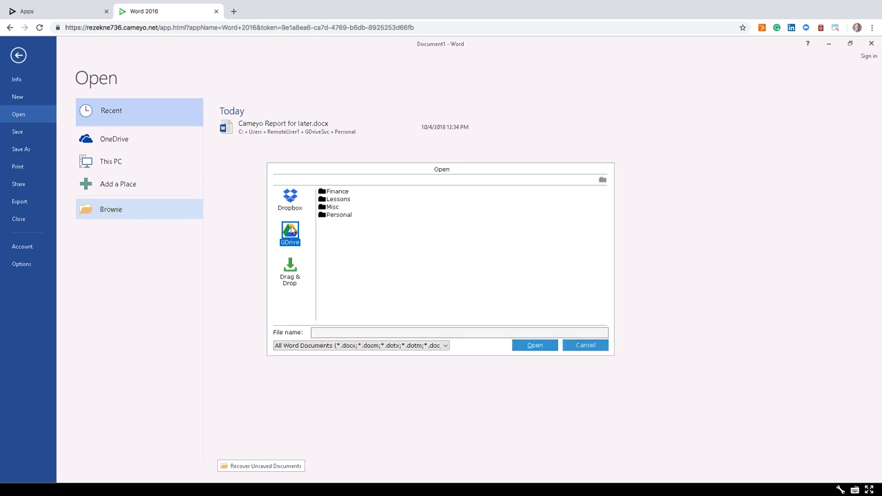
double_click(333, 207)
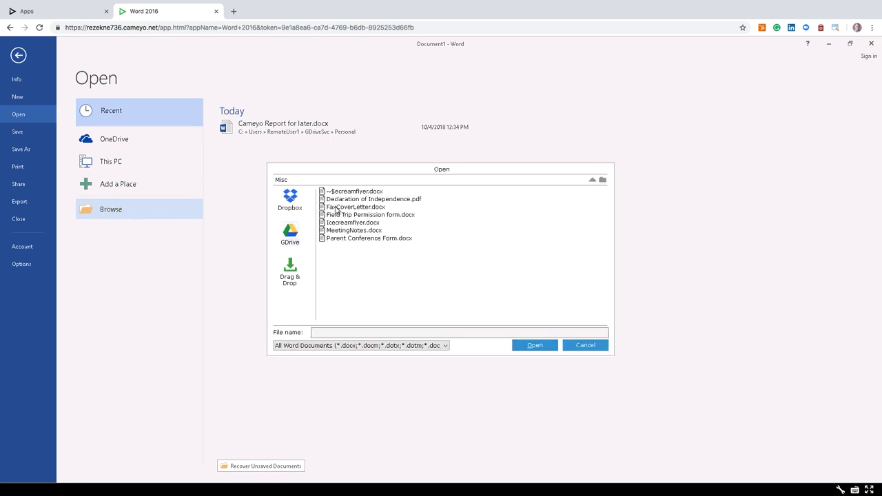
double_click(351, 222)
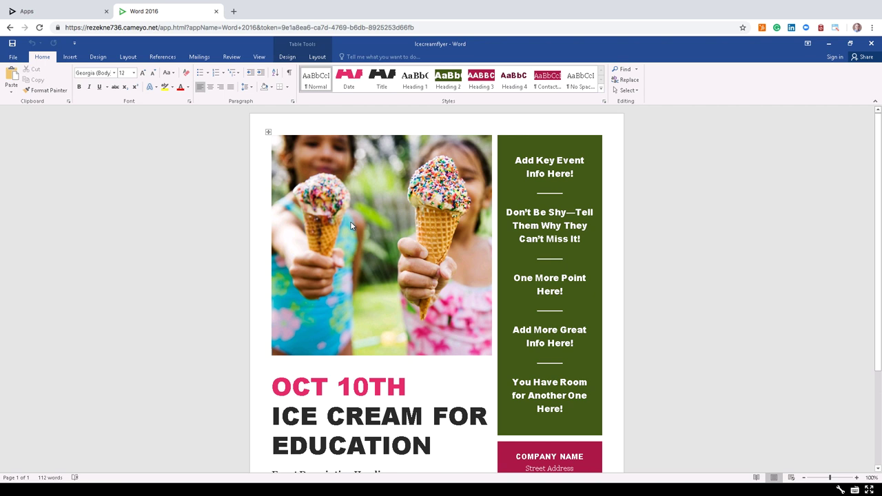
Save the flyer to the Download location, downloading Icecreamflyer.docx to the local computer.
left_click(13, 58)
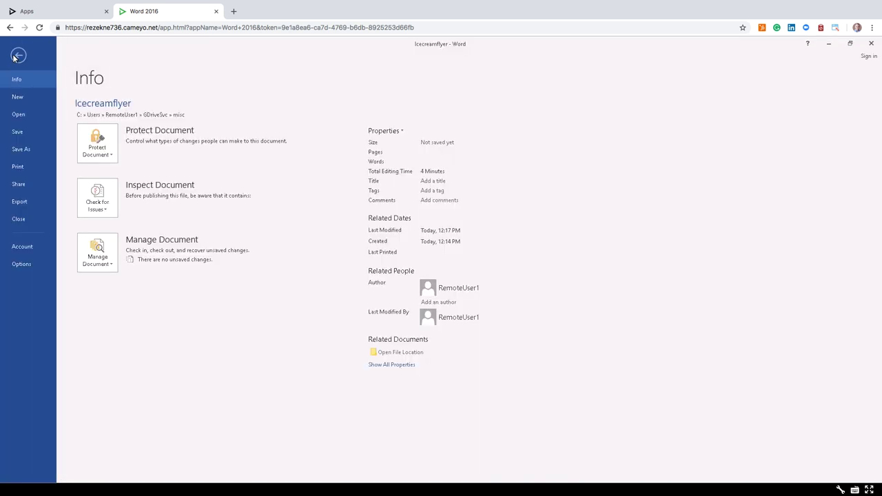
left_click(26, 155)
left_click(113, 179)
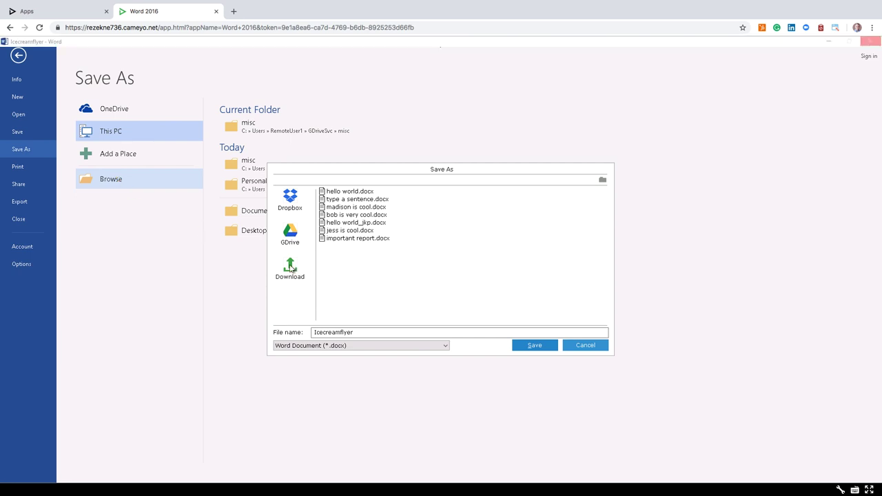
left_click(290, 268)
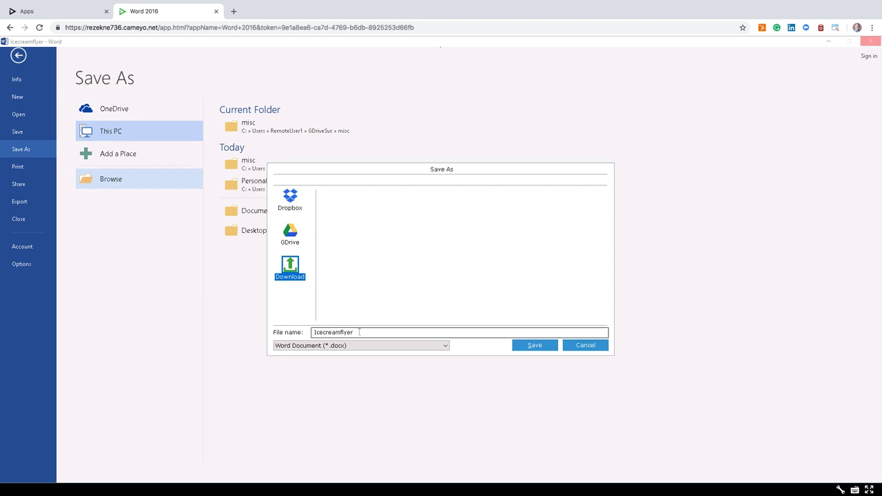
left_click(540, 345)
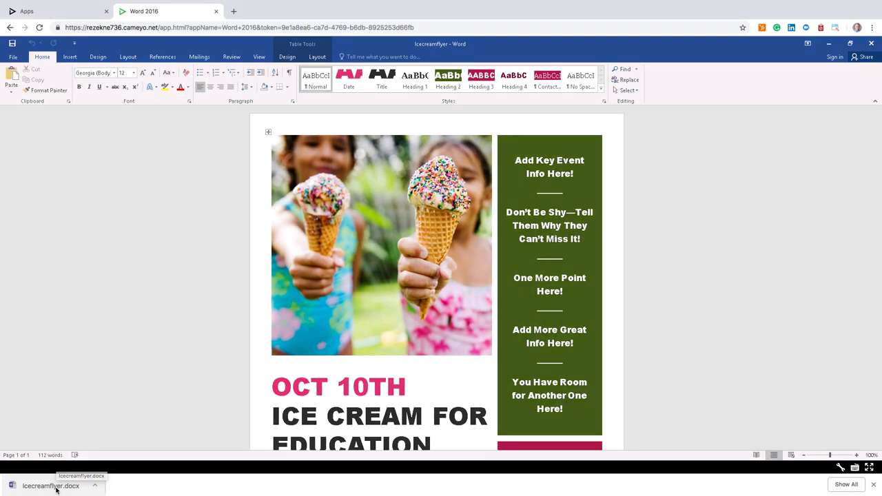
Set Word's Open dialog to Drag & Drop and switch to the Mac desktop.
left_click(13, 57)
left_click(20, 115)
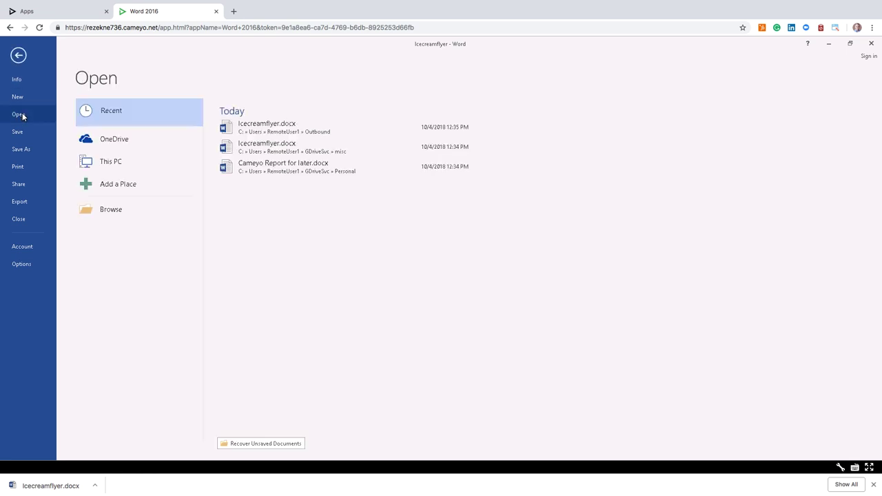
left_click(114, 214)
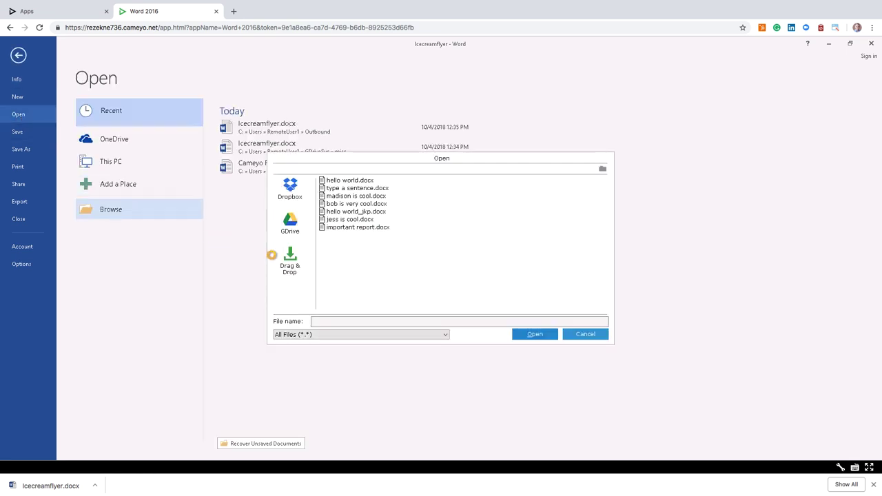
left_click(291, 261)
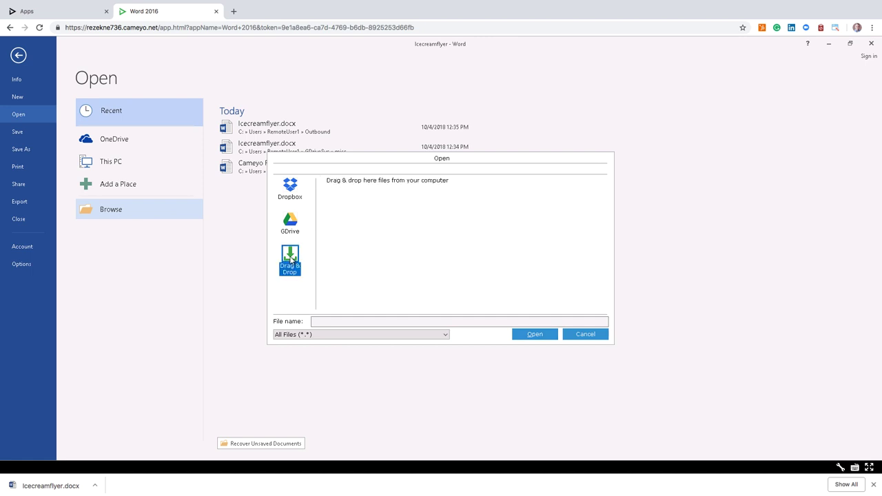
key("ctrl+Left")
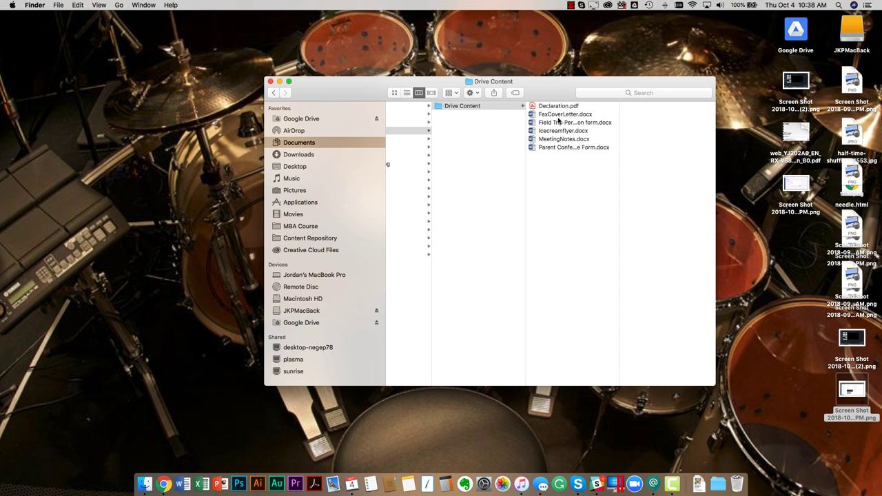
Drag FaxCoverLetter.docx from Finder into Word's Drag & Drop panel and return to Word.
mouse_move(558, 117)
left_mouse_down()
mouse_move(620, 187)
mouse_move(320, 266)
mouse_move(402, 264)
left_mouse_up()
key("ctrl+Right")
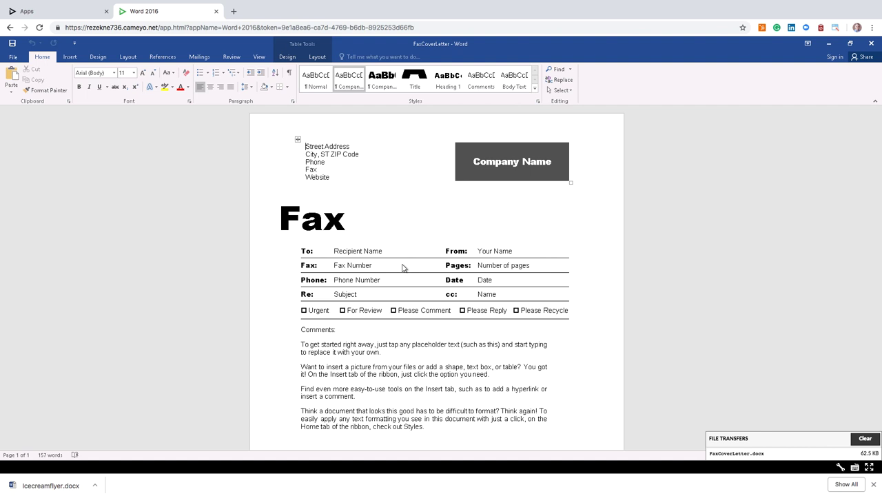
Print the fax cover letter to the Cameyo virtual printer, then open the PDF's print preview.
left_click(12, 58)
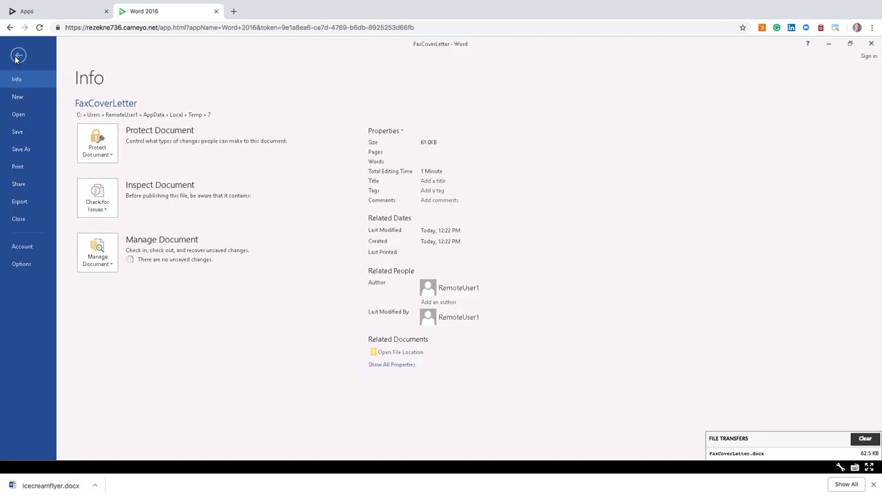
left_click(20, 170)
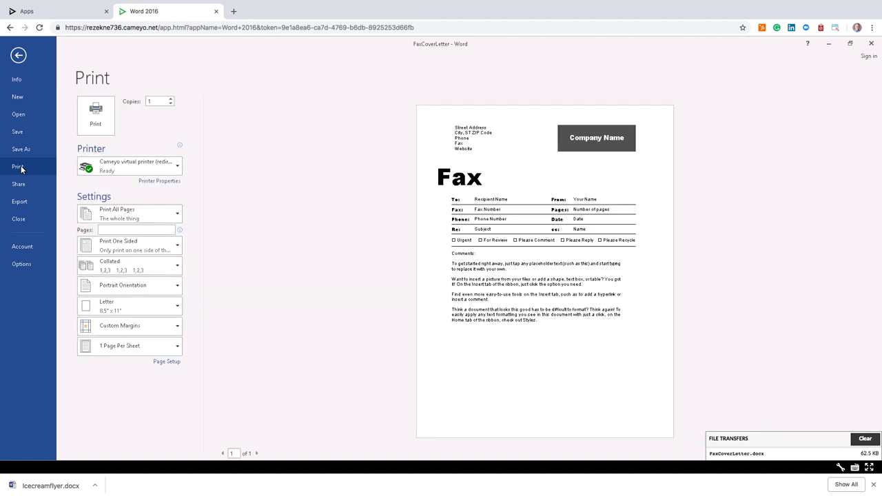
left_click(132, 165)
left_click(130, 206)
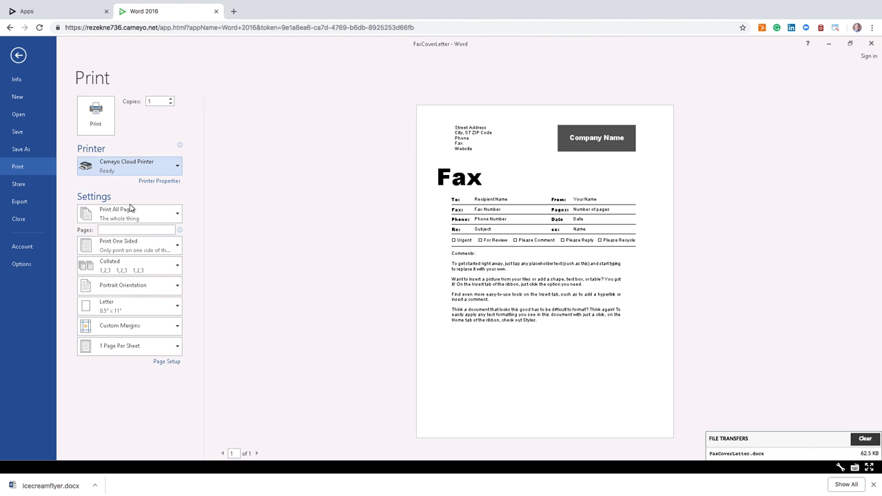
left_click(140, 168)
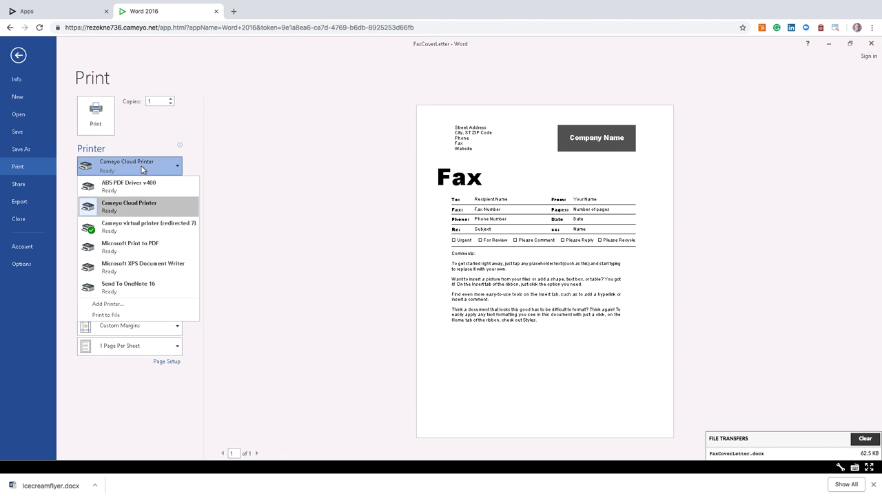
left_click(142, 228)
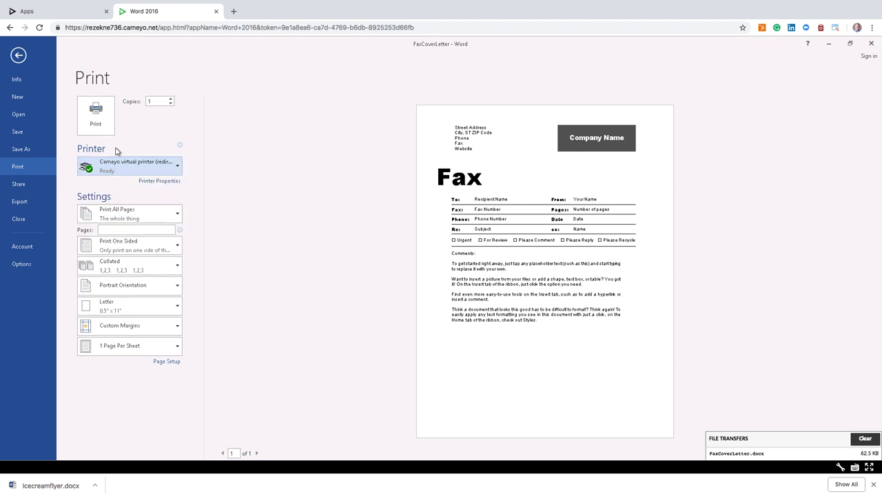
left_click(97, 116)
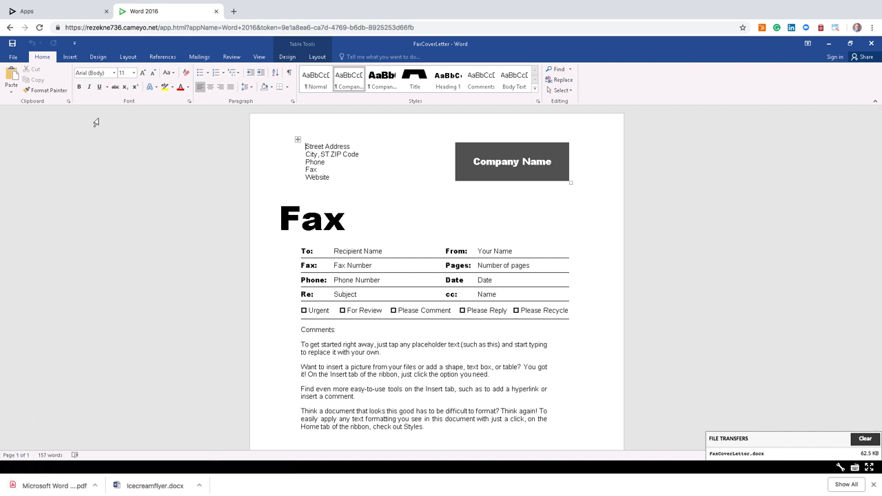
left_click(77, 486)
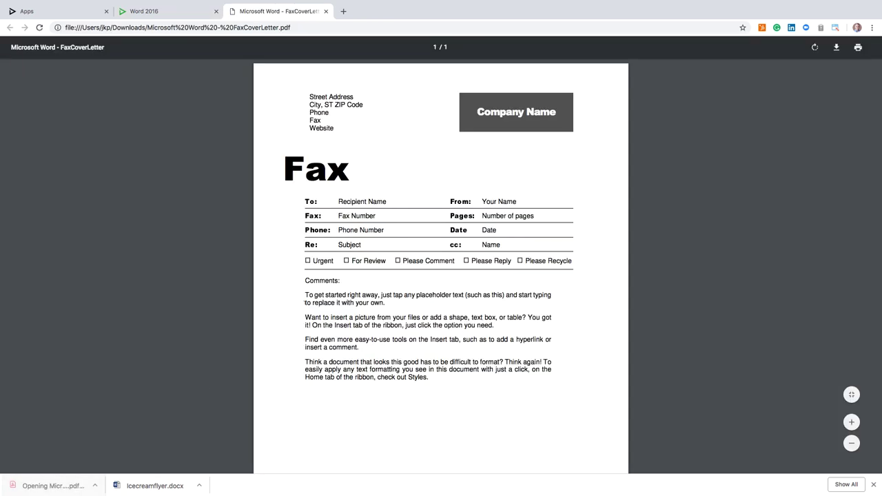
left_click(858, 48)
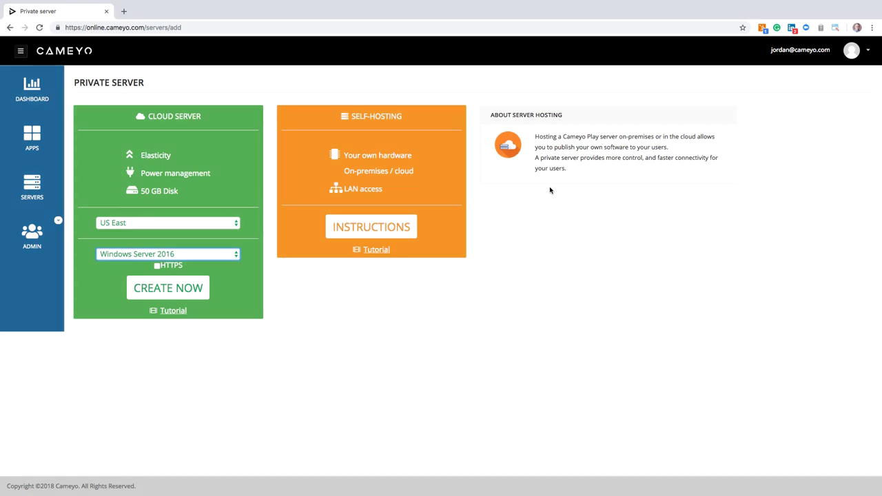
left_click(32, 190)
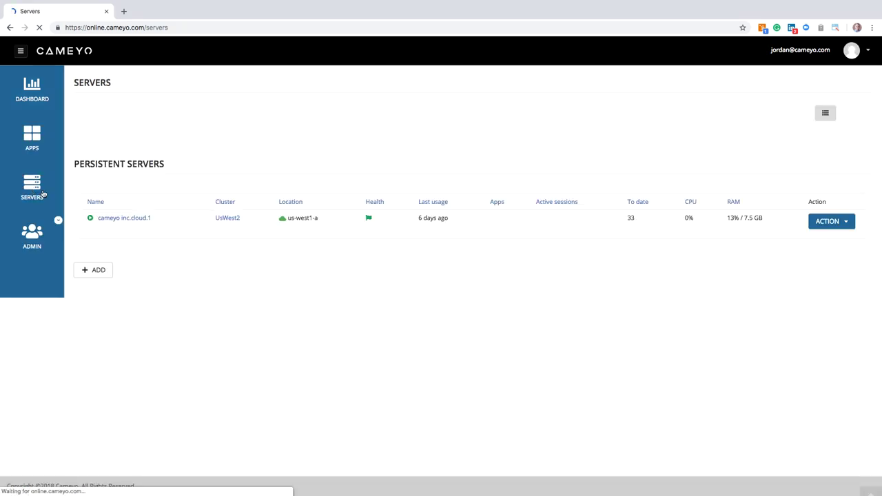
left_click(98, 275)
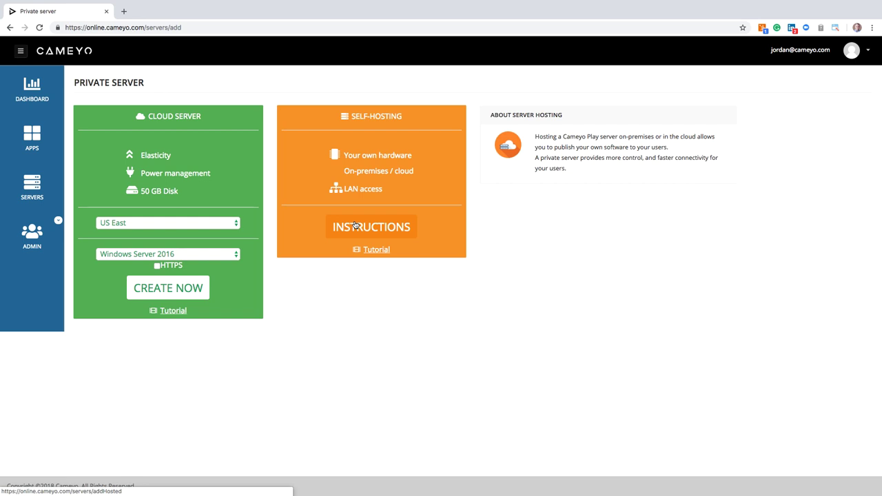
left_click(354, 225)
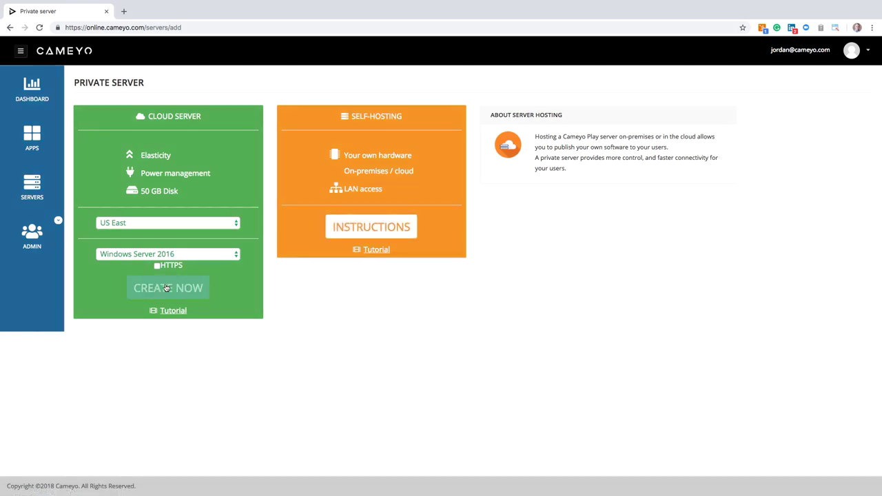
Create the US East Windows Server 2016 cloud server and open its Admin desktop.
left_click(191, 293)
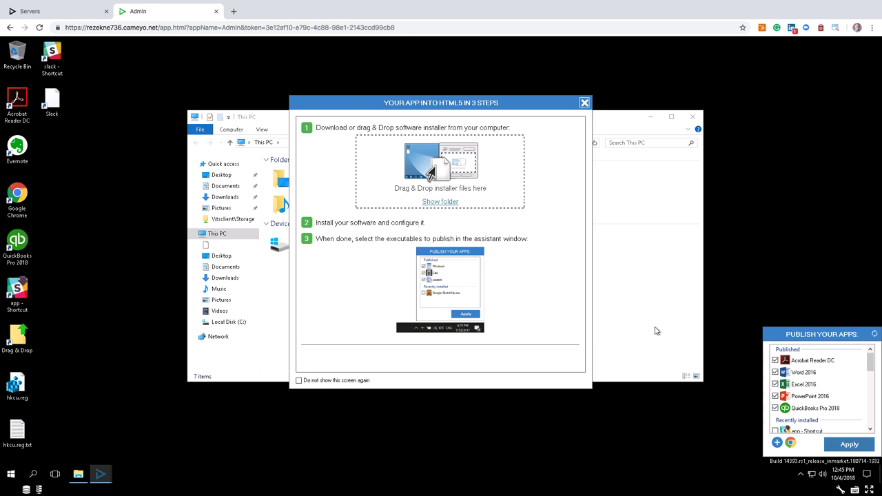
Search 'edraw' in the server's Chrome and download the edrawmax (2).exe Windows installer.
left_click(791, 443)
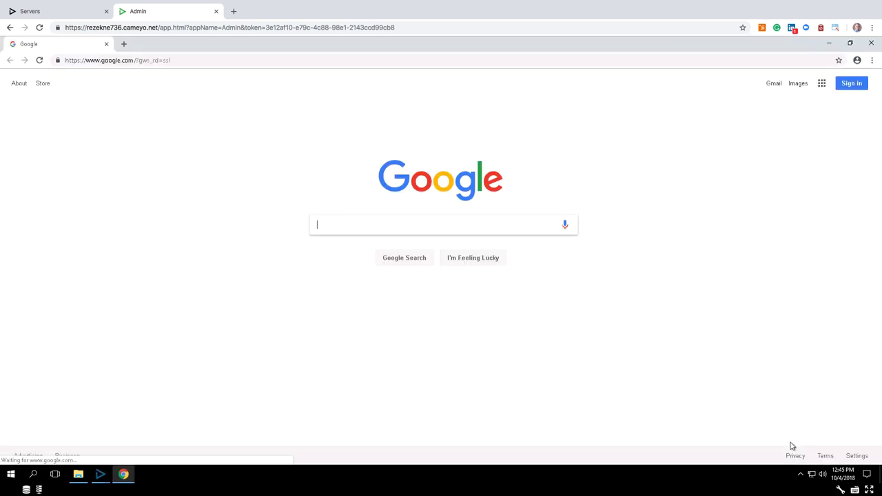
type("ed")
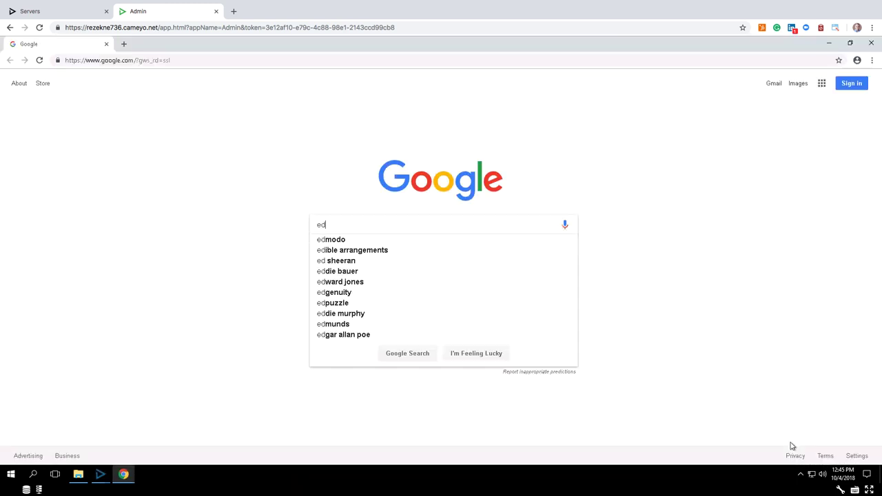
type("raw")
key("Return")
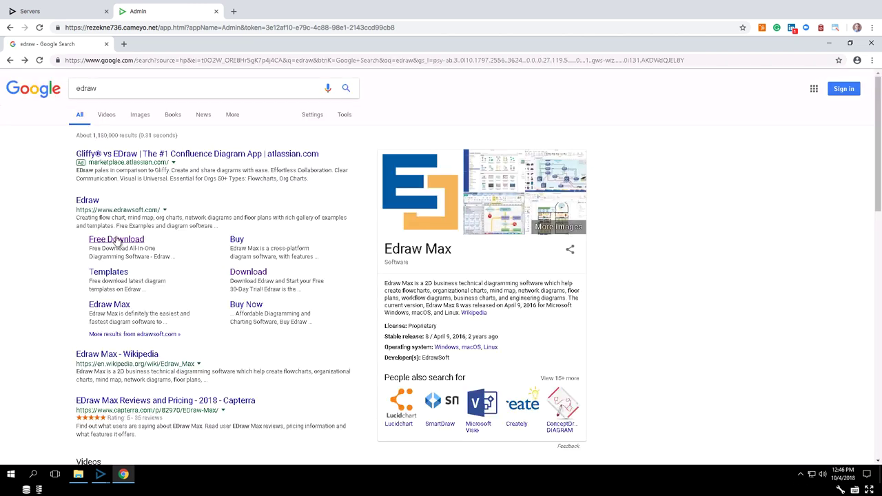
left_click(117, 245)
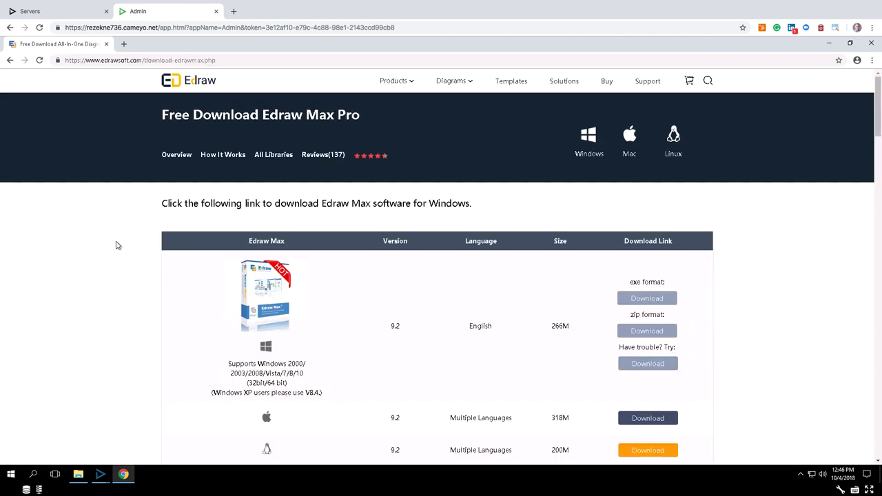
left_click(638, 302)
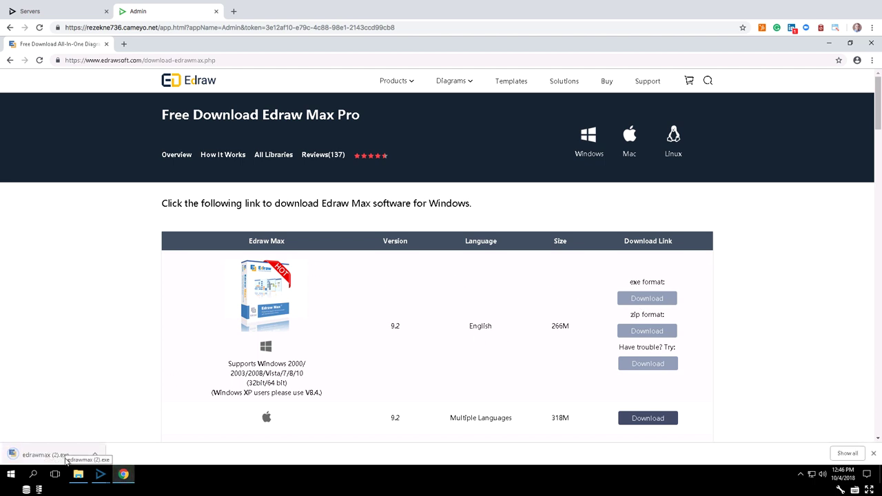
Install Edraw Max 9.2 from the installer, accepting the license, then close Edraw Max and Chrome.
left_click(67, 460)
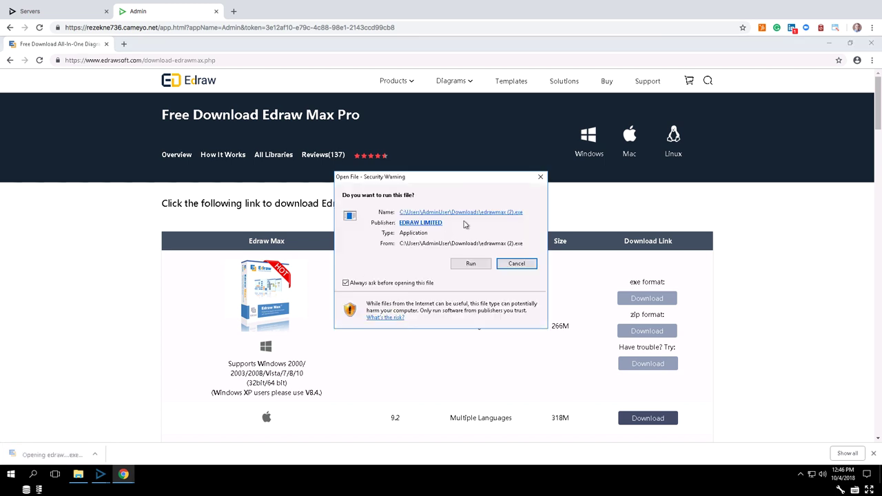
left_click(468, 265)
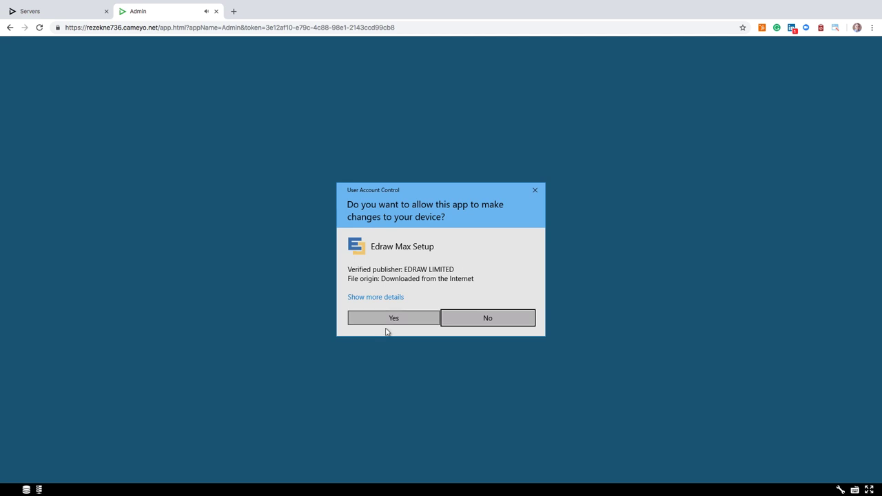
left_click(396, 321)
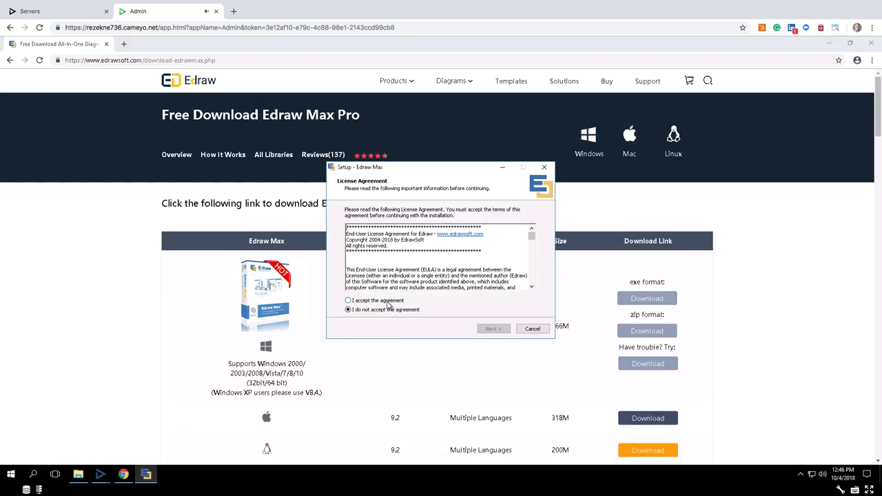
left_click(388, 303)
left_click(495, 329)
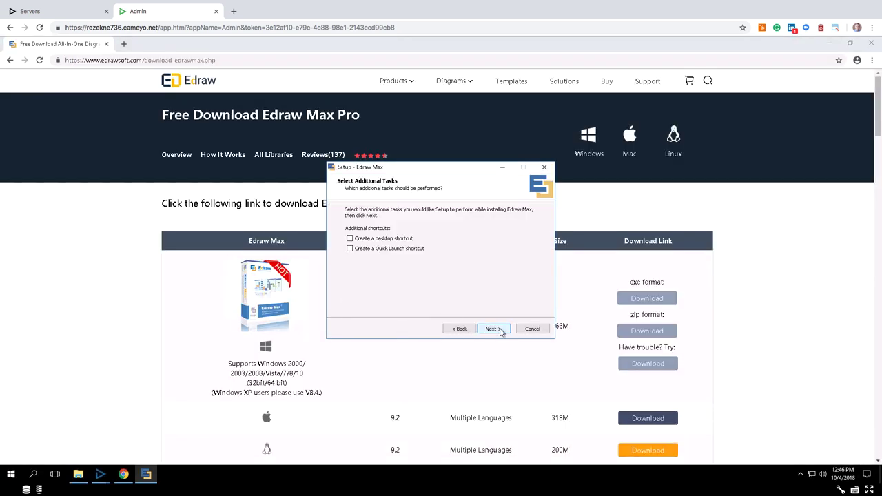
left_click(500, 331)
left_click(500, 330)
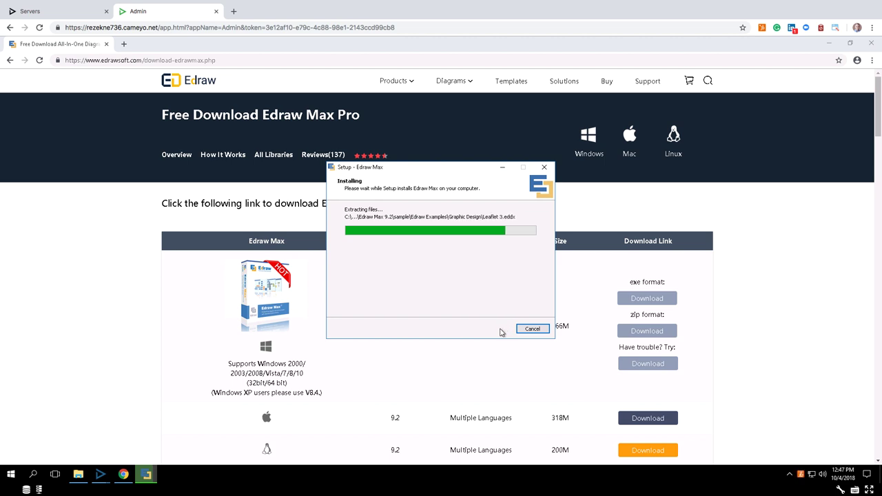
left_click(501, 331)
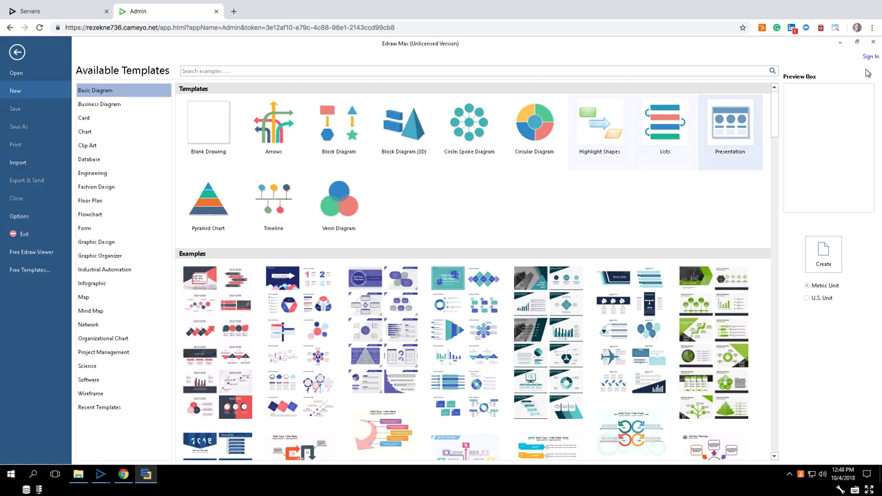
left_click(873, 42)
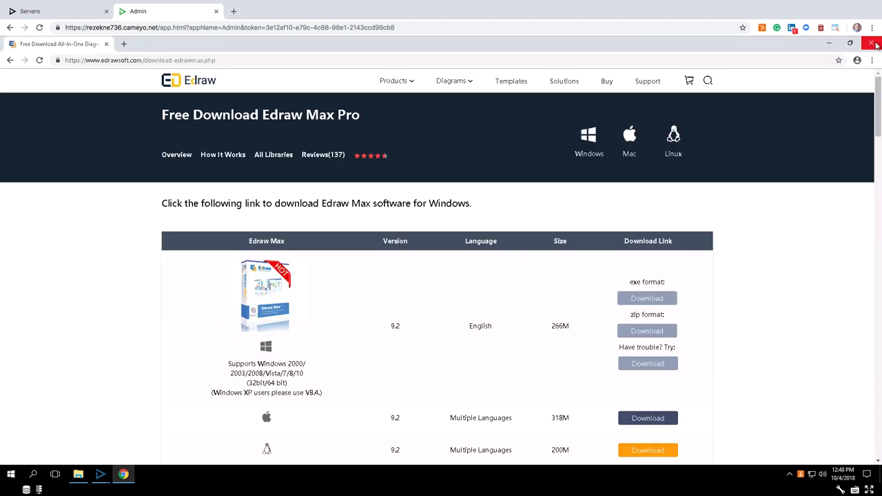
left_click(874, 44)
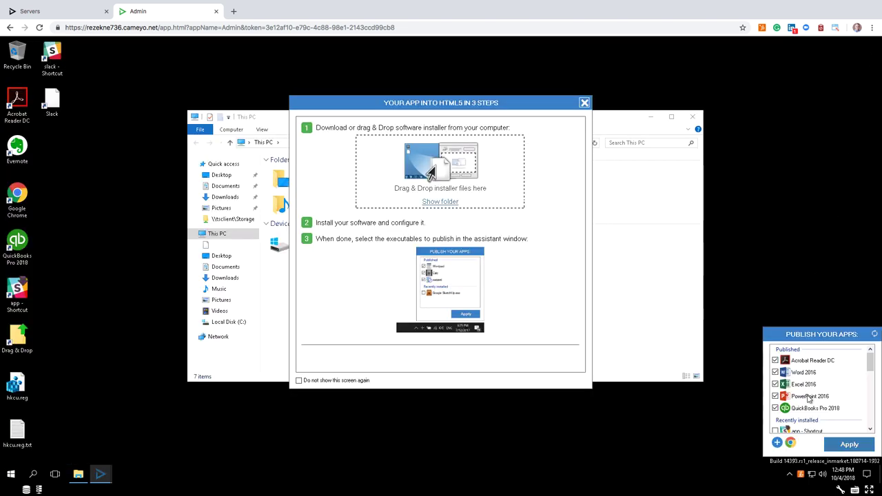
Tick Edraw Max 9.2 in the Publish Your Apps list, apply, and confirm the success message.
scroll(808, 397, "down", 1)
scroll(804, 394, "down", 1)
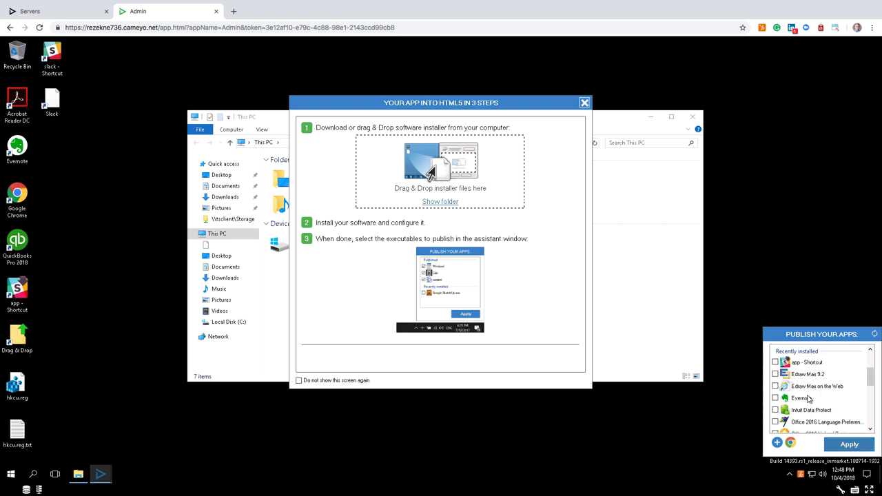
left_click(775, 375)
left_click(847, 448)
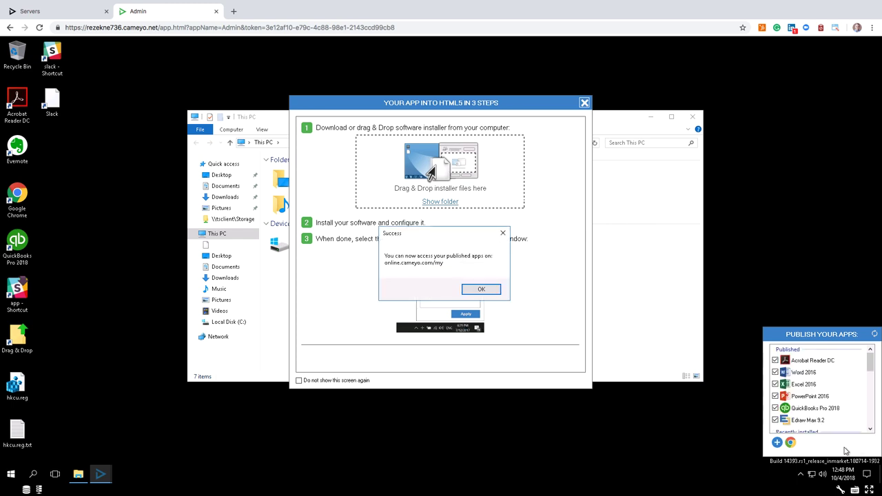
left_click(486, 290)
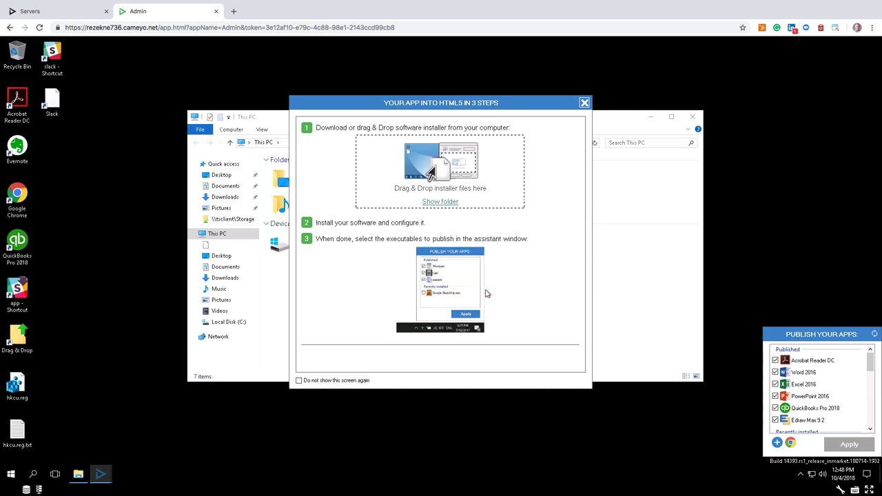
left_click(31, 12)
Launch Edraw Max 9.2, start a Blank Drawing, and draw a rectangle on the canvas.
left_click(35, 140)
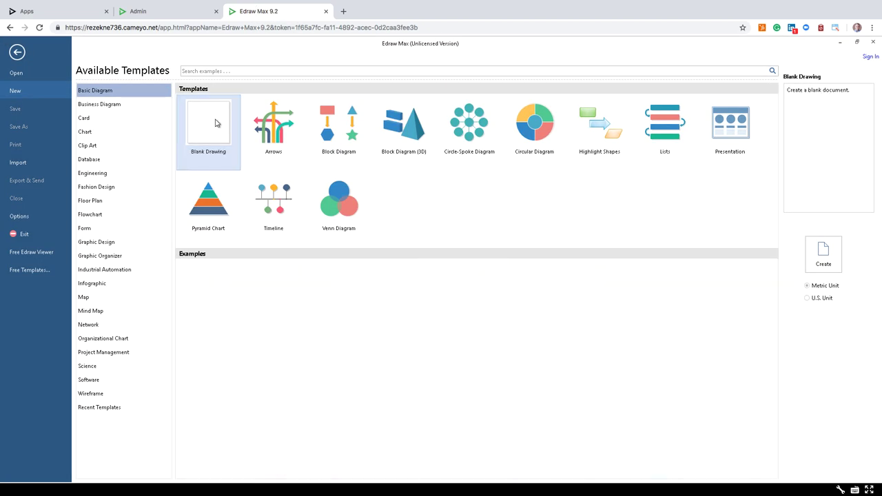
double_click(215, 122)
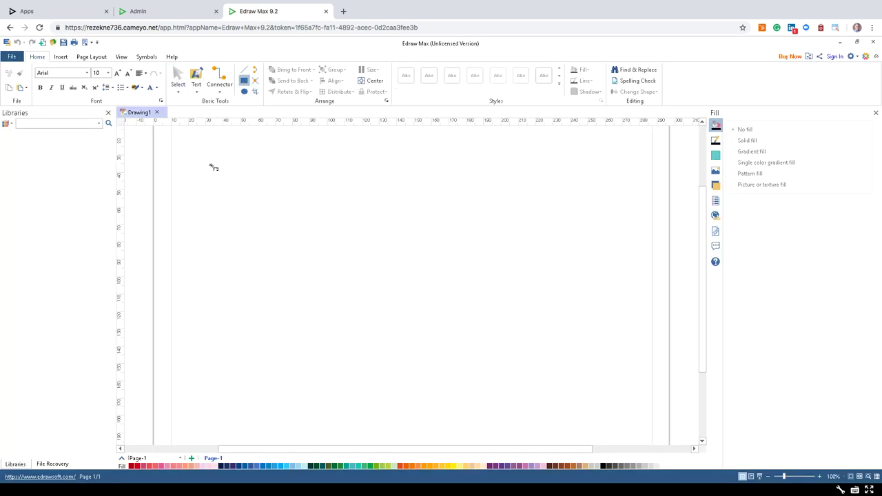
left_click_drag(212, 163, 312, 264)
left_click(84, 12)
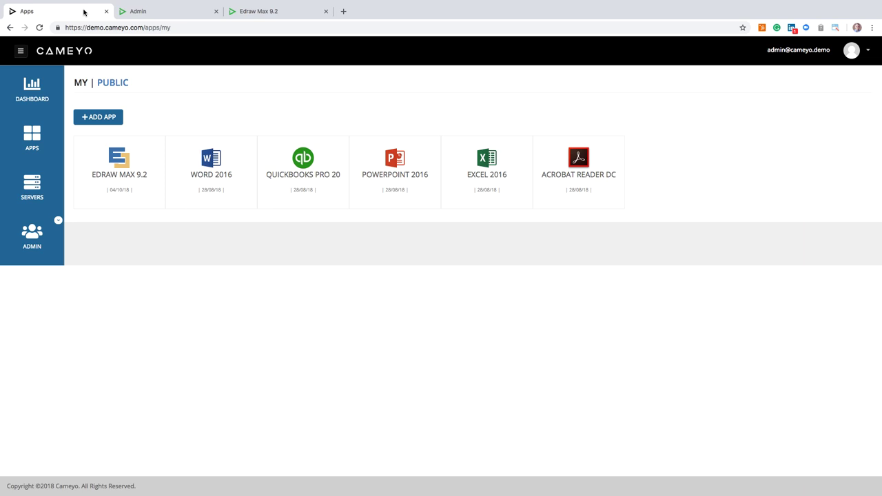
Open the Edraw Max 9.2 app page and select its play URL.
left_click(124, 166)
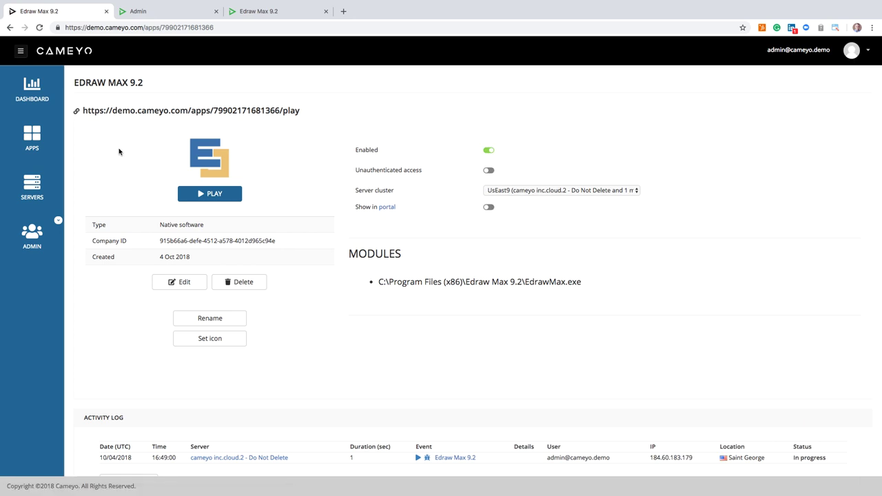
left_click_drag(82, 110, 205, 105)
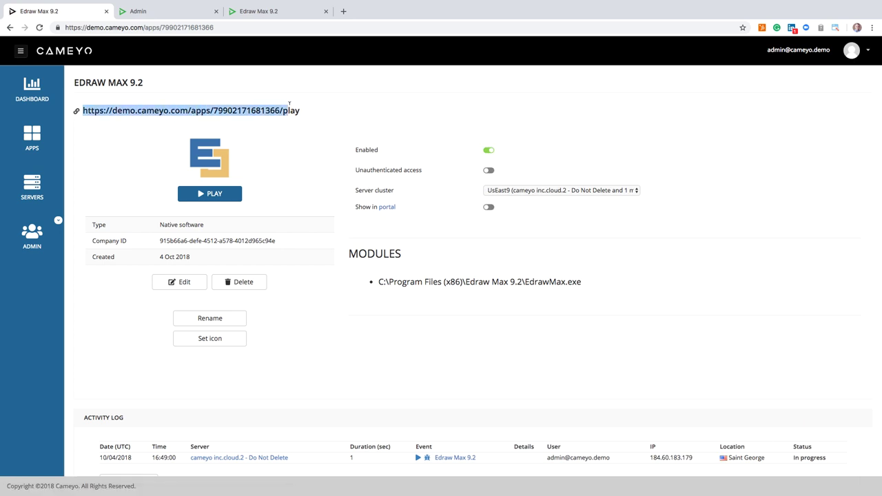
left_click_drag(291, 104, 300, 111)
Toggle Show in portal for Edraw Max 9.2 and reselect the play link.
left_click(488, 208)
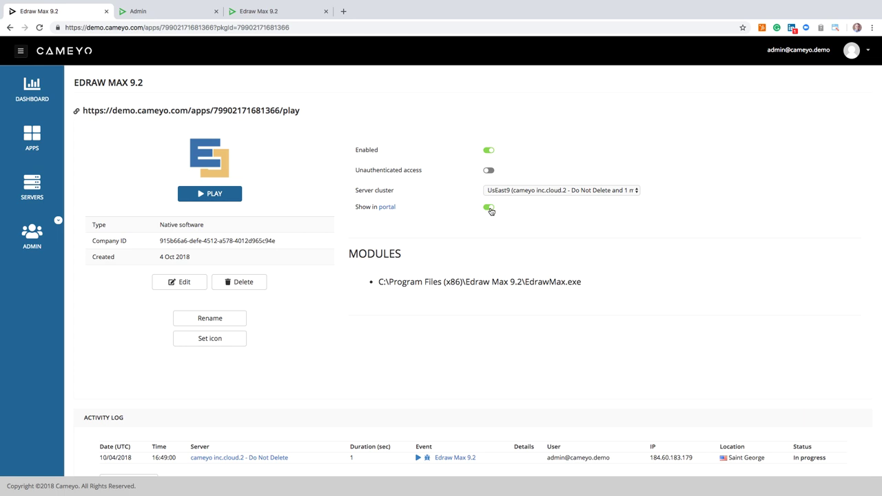
left_click(489, 209)
left_click_drag(83, 110, 301, 111)
left_click(58, 222)
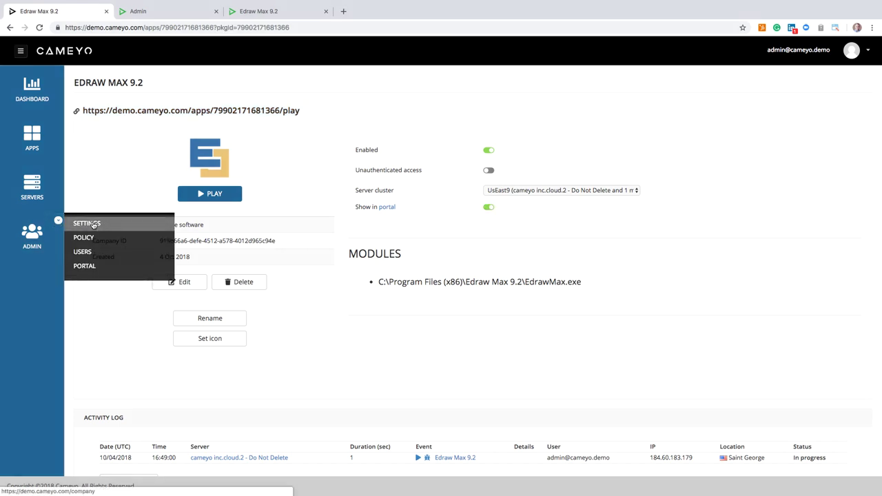
Open the Cameyo Demo company settings page from the ADMIN menu.
left_click(95, 224)
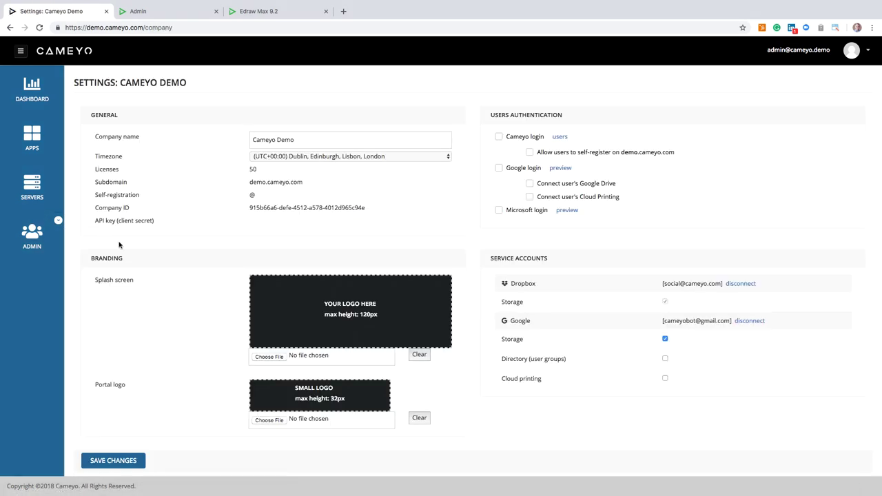